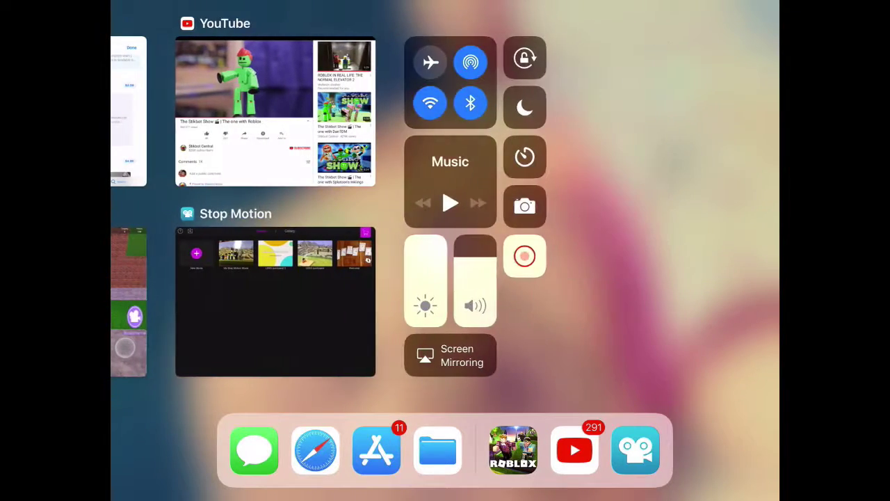
scroll(445, 209, "left", 5)
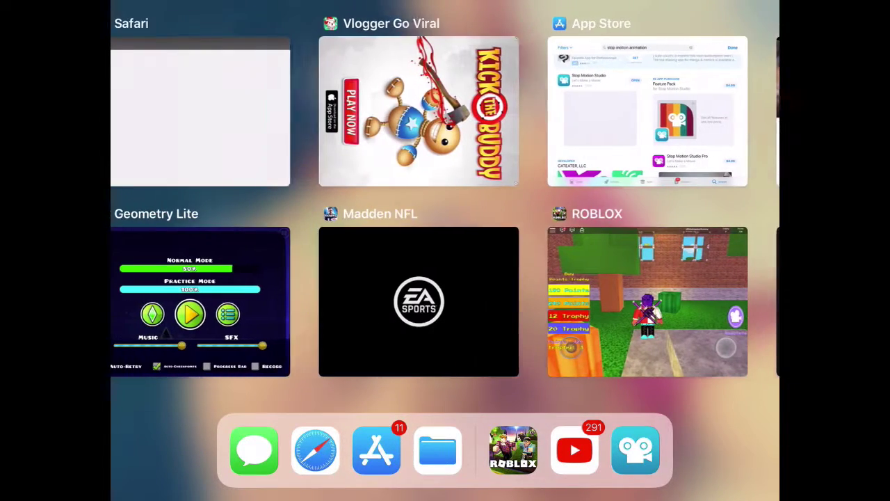
scroll(444, 209, "left", 4)
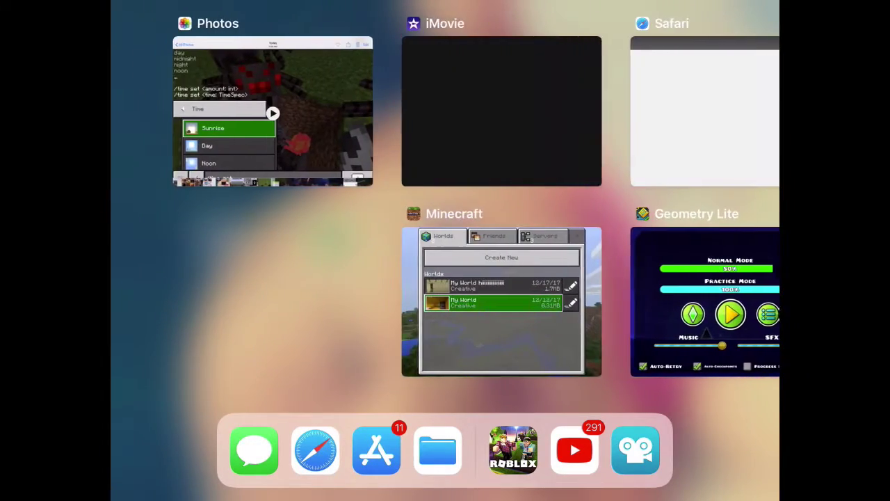
scroll(445, 209, "right", 5)
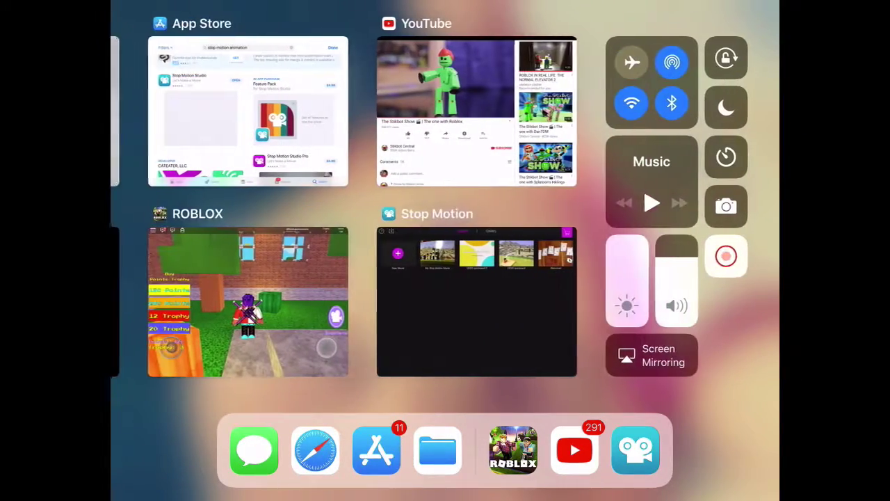
- Close the app switcher and return to the home screen
key("super+h")
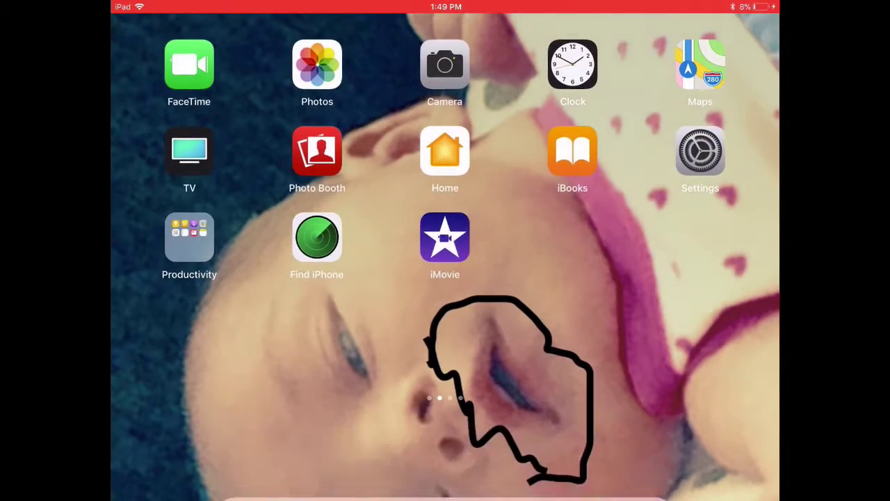
scroll(445, 209, "right", 5)
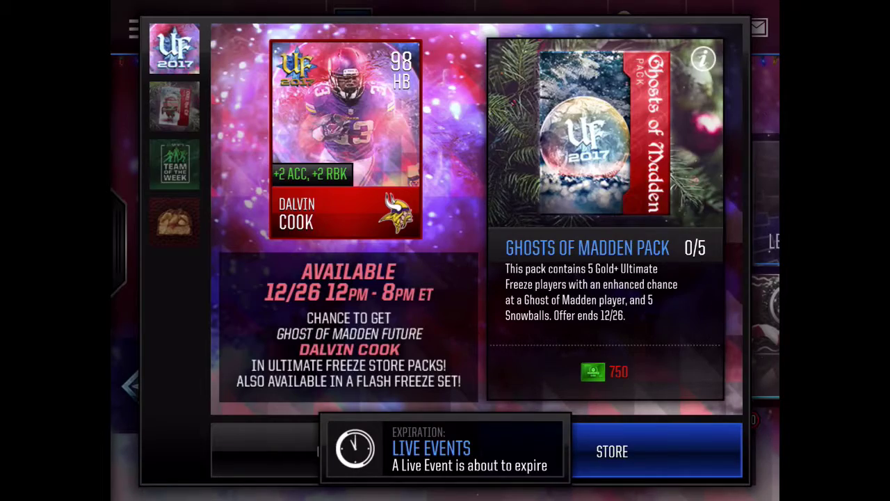
- Dismiss the pack offer popup and resume the Season game against the Steelers
left_click(265, 450)
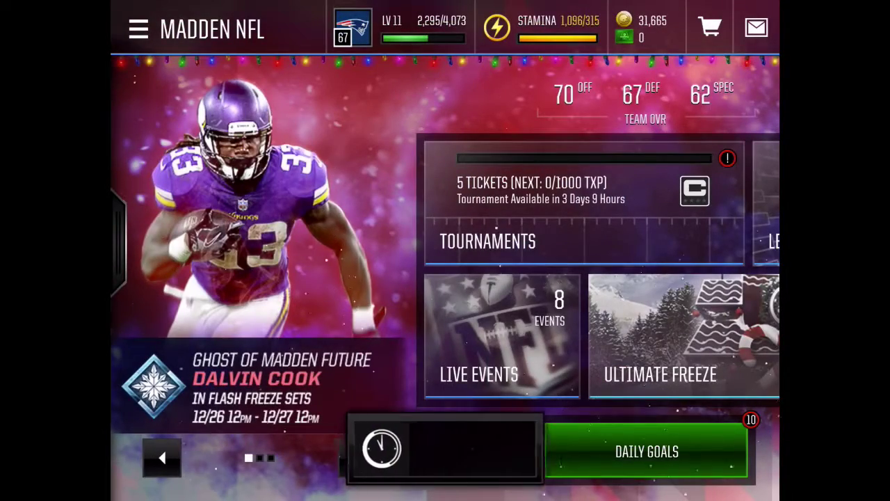
scroll(445, 279, "right", 5)
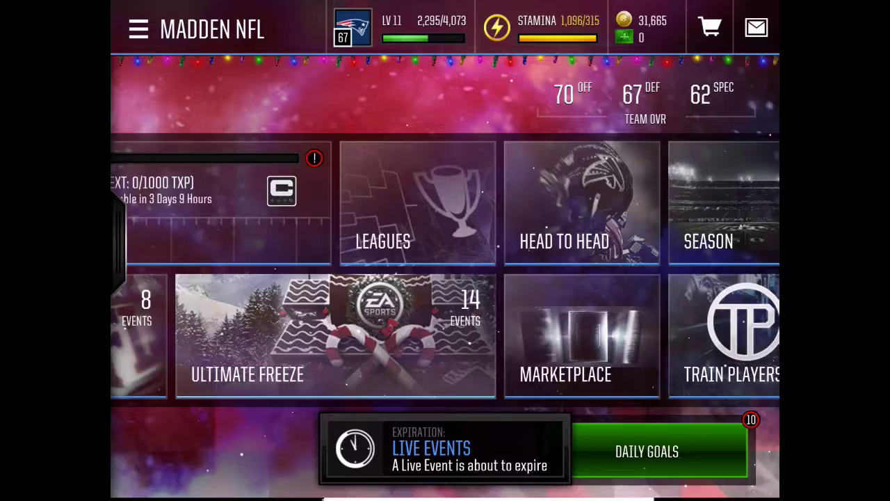
scroll(445, 272, "right", 3)
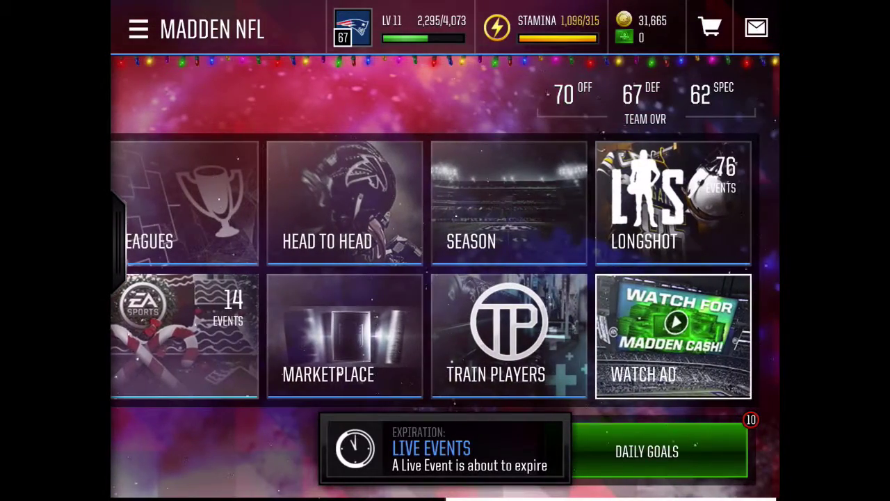
left_click(508, 202)
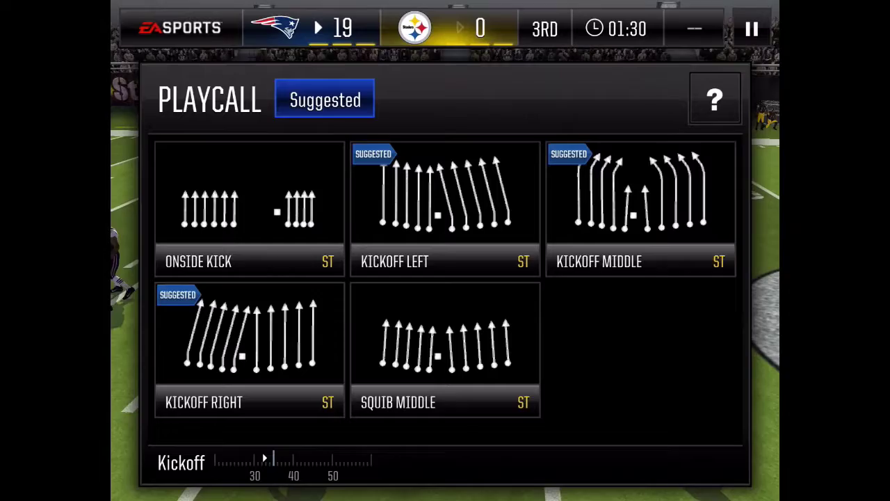
- Squib-kick to the Steelers with Squib Middle and tackle the returner
left_click(445, 347)
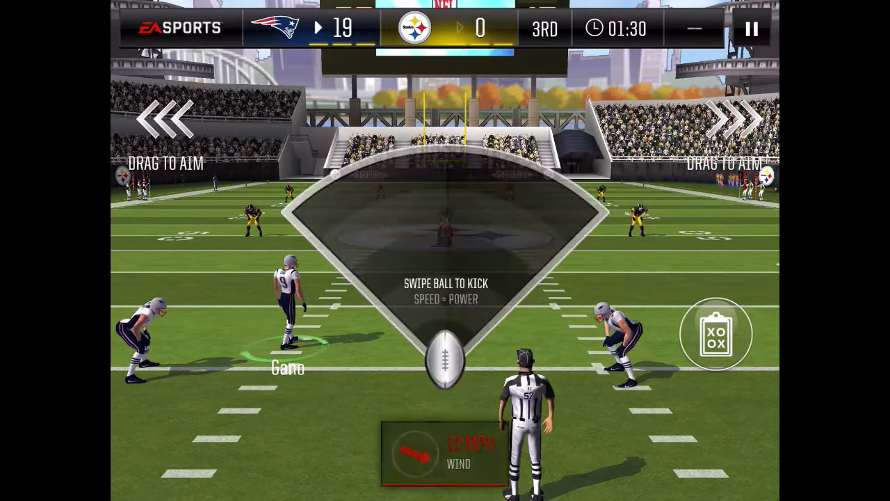
left_click_drag(445, 348, 447, 250)
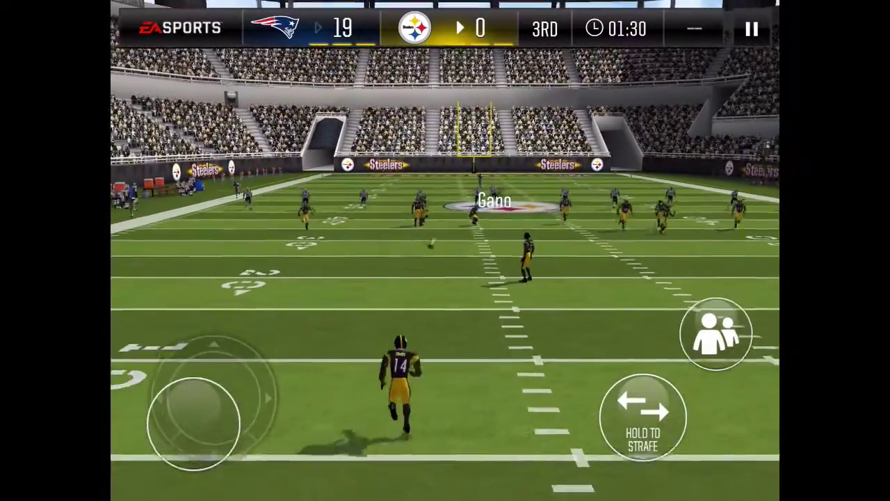
mouse_move(193, 422)
left_mouse_down()
mouse_move(221, 401)
mouse_move(182, 406)
left_mouse_up()
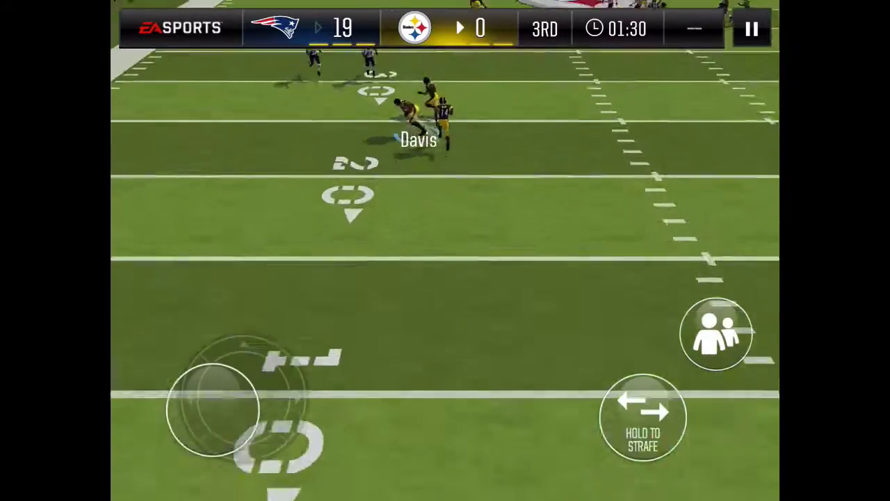
left_click(643, 415)
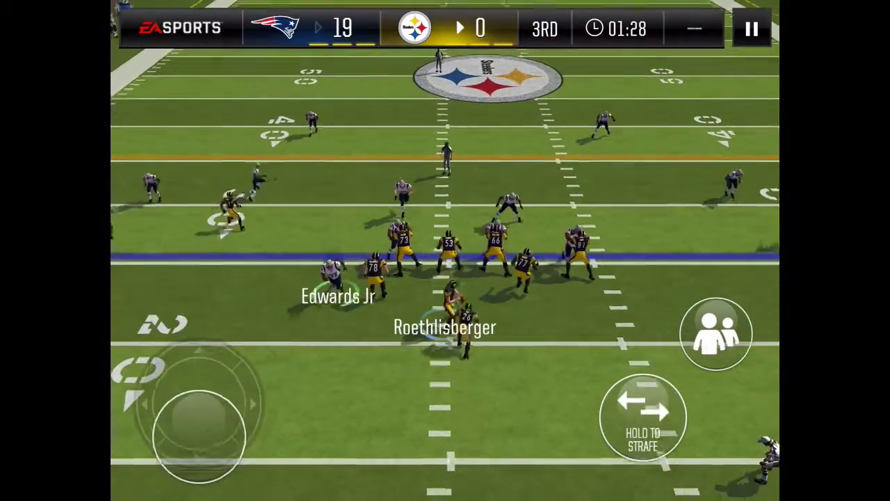
- Defend the Steelers' downs with a Man Coverage call and joystick-steered defenders
mouse_move(205, 389)
left_mouse_down()
mouse_move(287, 403)
mouse_move(252, 370)
left_mouse_up()
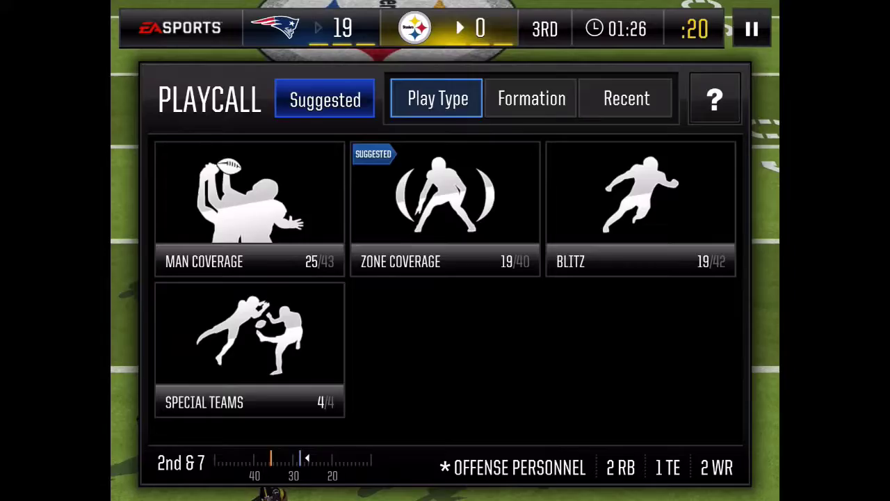
left_click(249, 209)
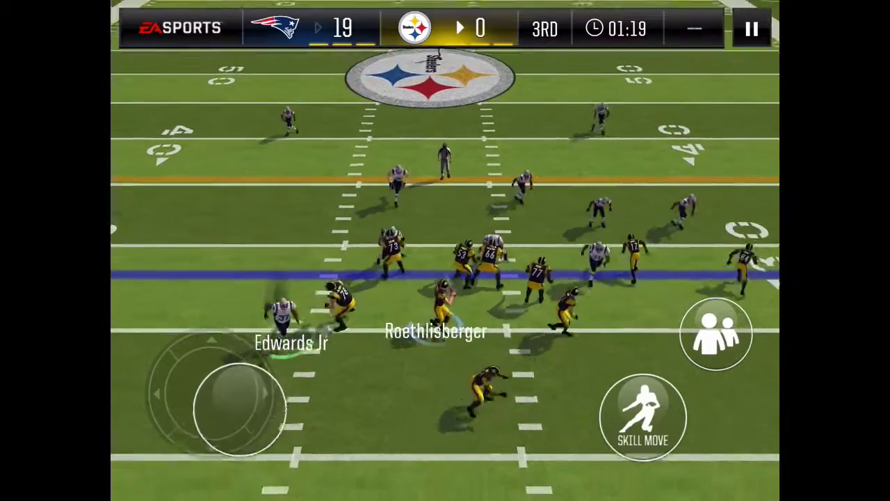
left_click_drag(278, 403, 288, 313)
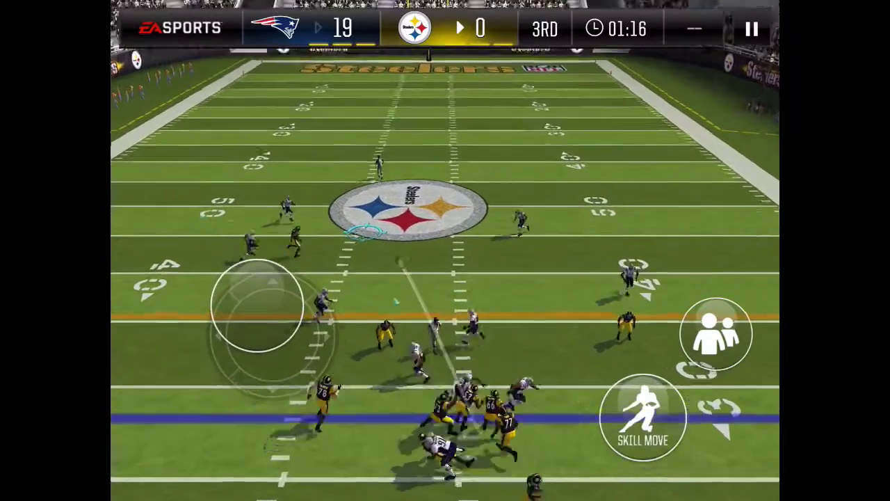
left_click(377, 287)
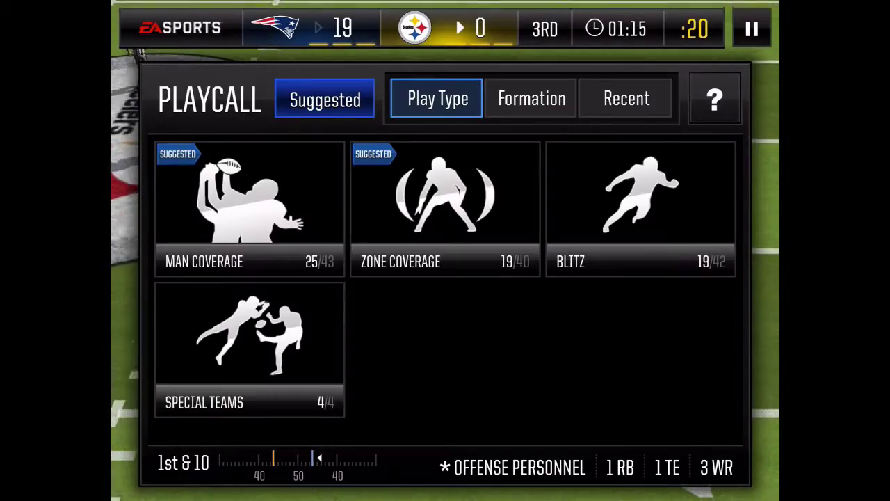
- Call Man Coverage plays for three consecutive Steelers downs
left_click(249, 209)
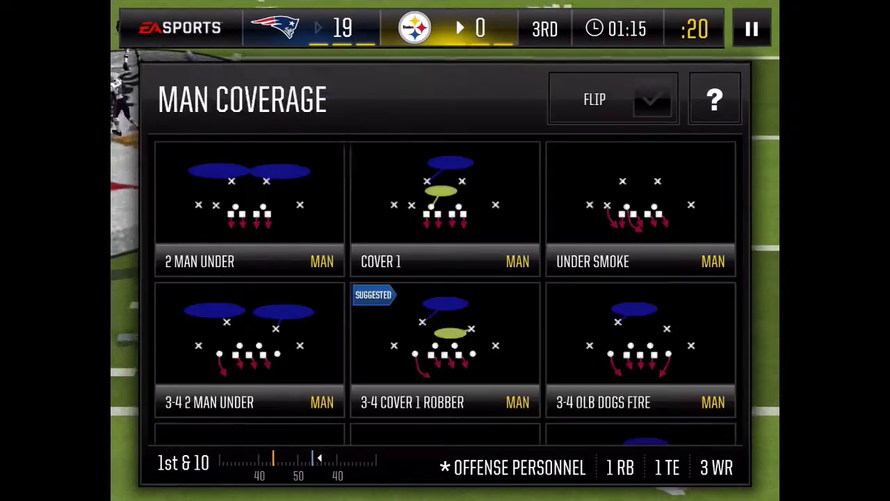
left_click(219, 199)
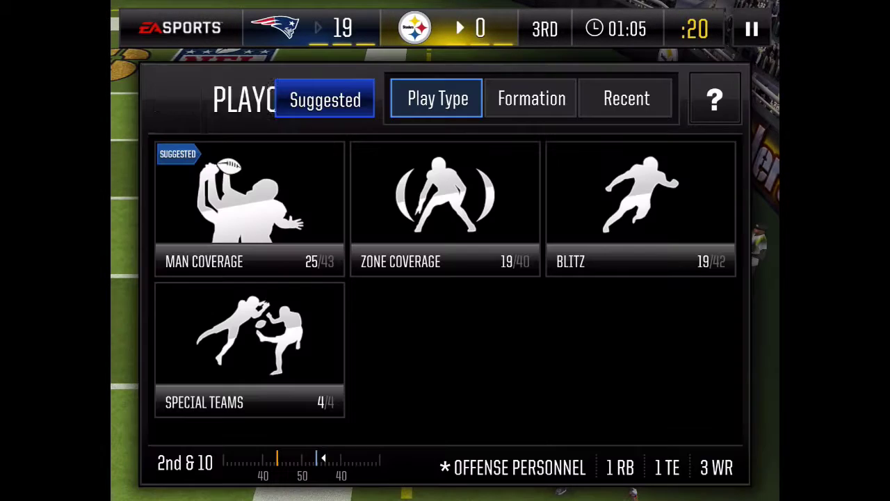
left_click(249, 209)
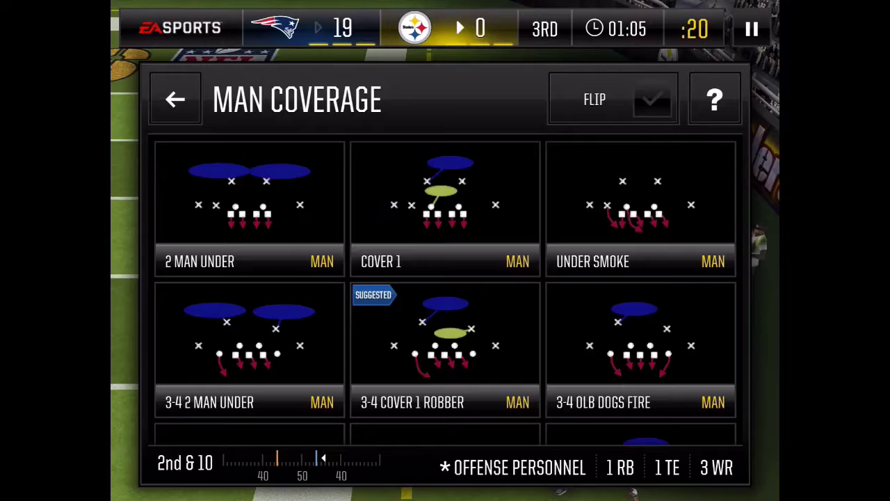
left_click(249, 208)
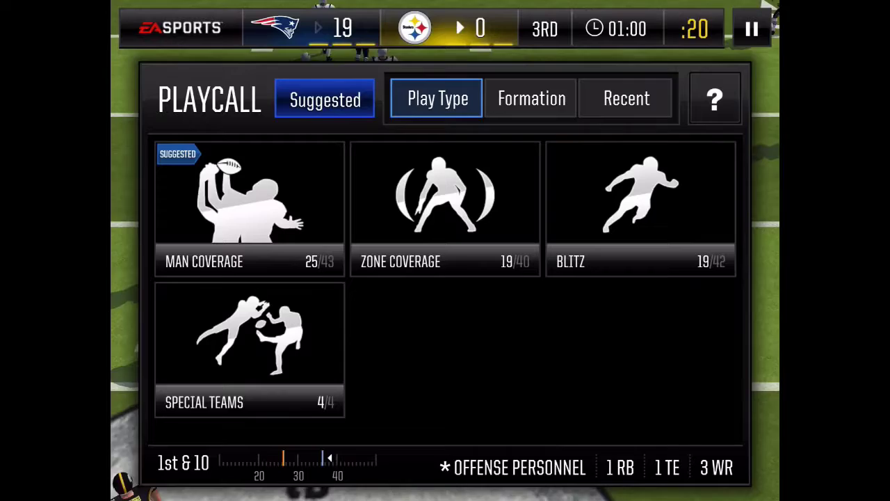
left_click(249, 205)
left_click(248, 201)
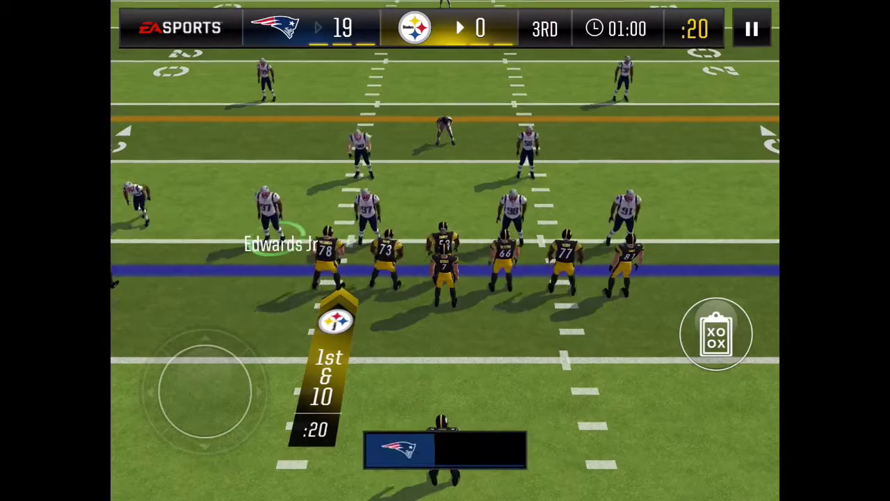
- Pause and resume the game, then defend the snap that brings up 2nd & 4
left_click(752, 27)
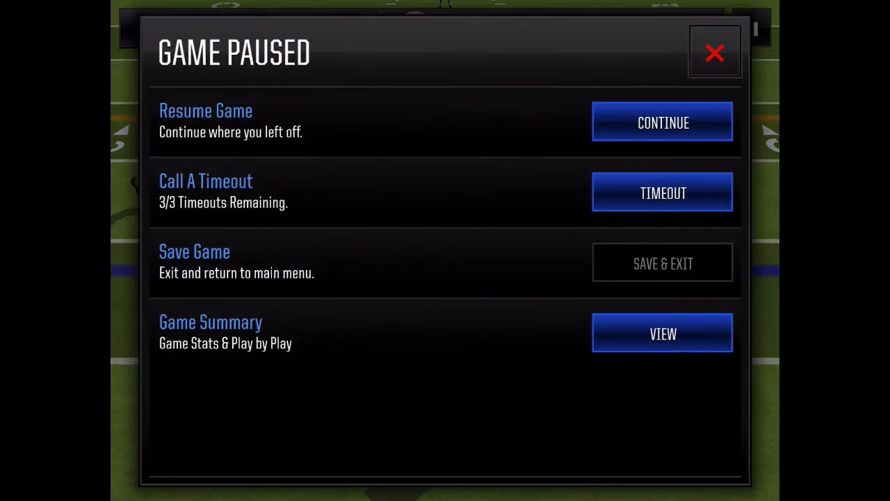
left_click(663, 122)
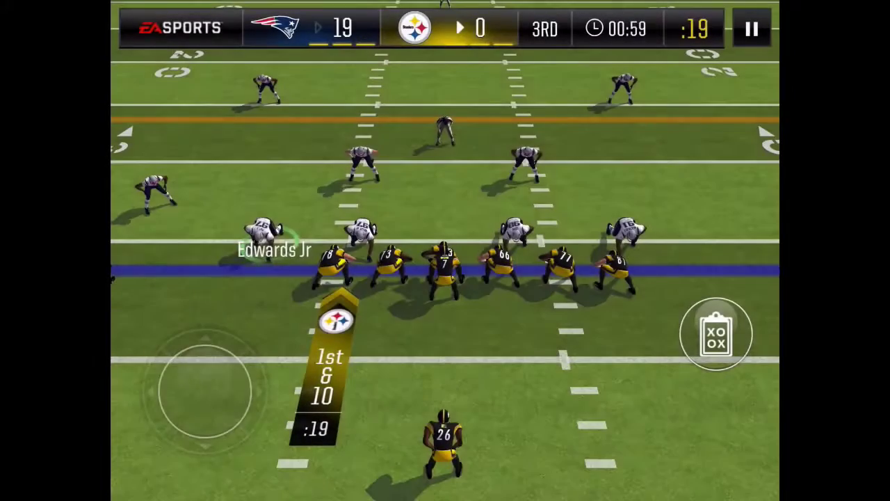
left_click(337, 320)
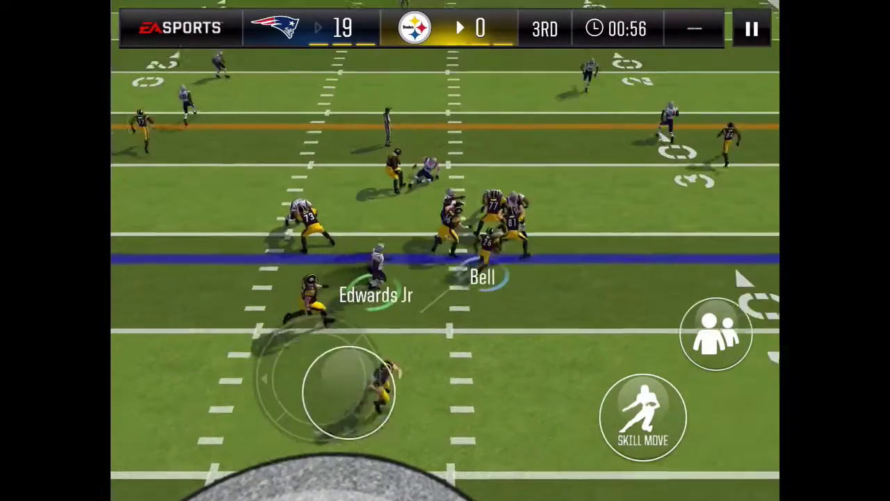
mouse_move(348, 393)
left_mouse_down()
mouse_move(265, 294)
mouse_move(190, 286)
left_mouse_up()
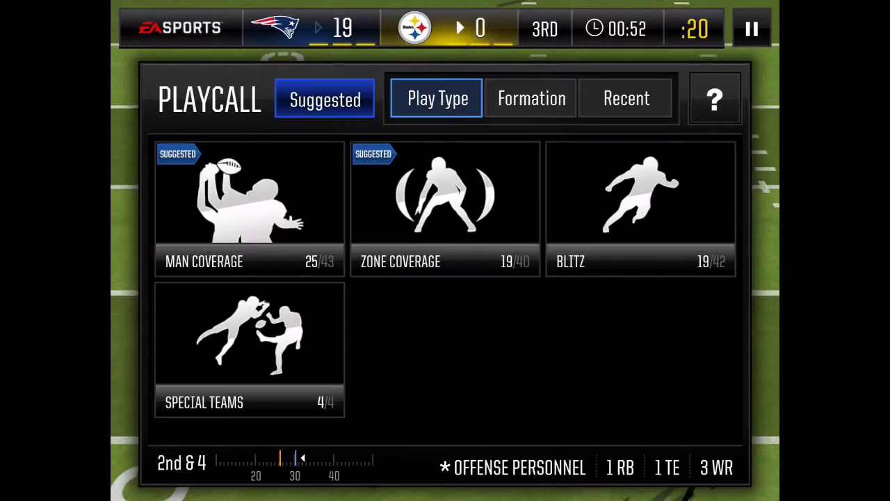
- Save and exit the Madden game, then browse the home screen pages toward Camera
key("Escape")
left_click(661, 263)
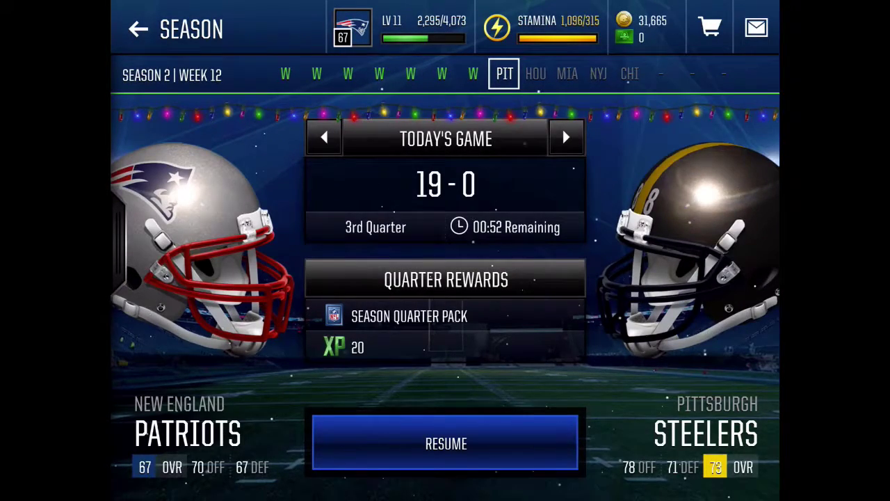
key("super")
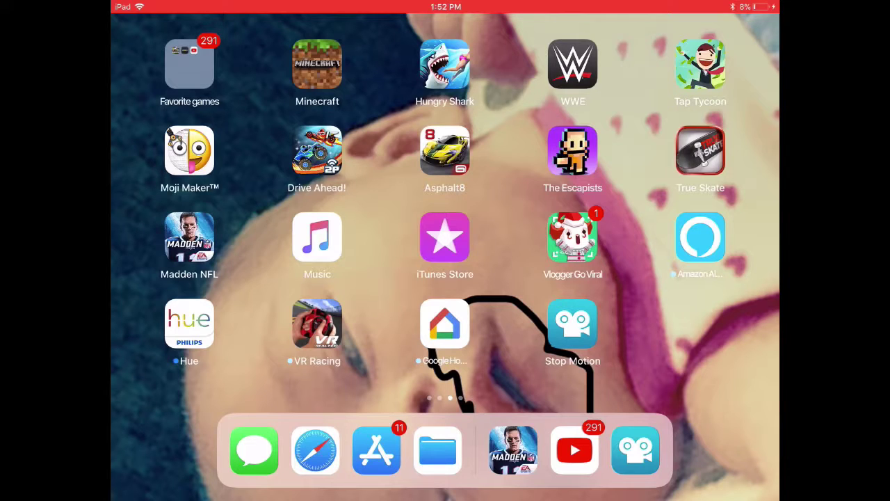
left_click_drag(278, 243, 626, 243)
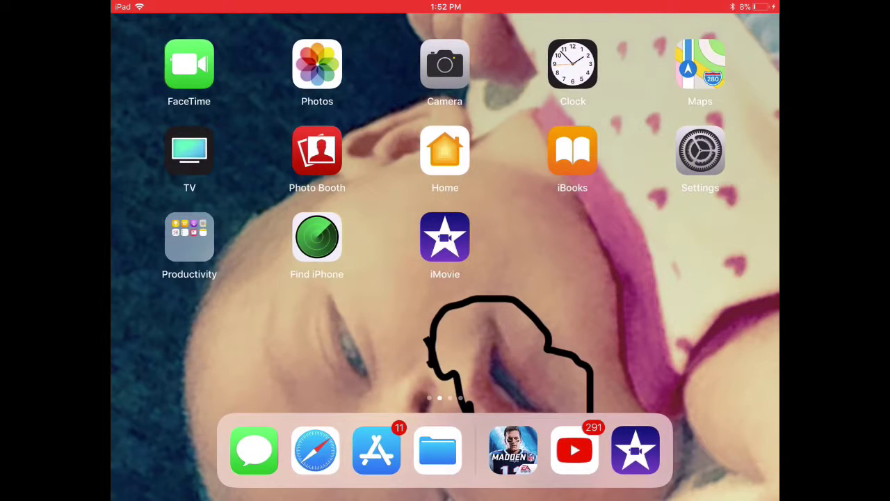
mouse_move(570, 208)
left_mouse_down()
mouse_move(243, 209)
mouse_move(570, 208)
left_mouse_up()
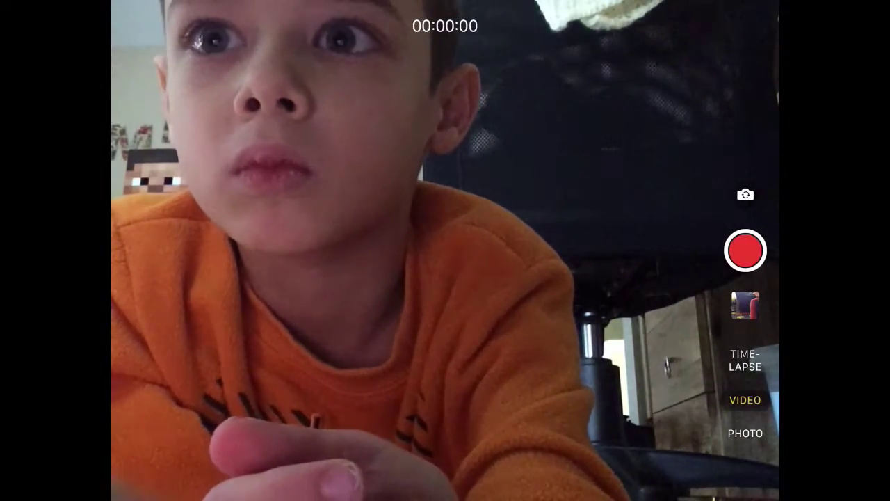
- Record a short face-cam video and open it in Photos for review
left_click(745, 250)
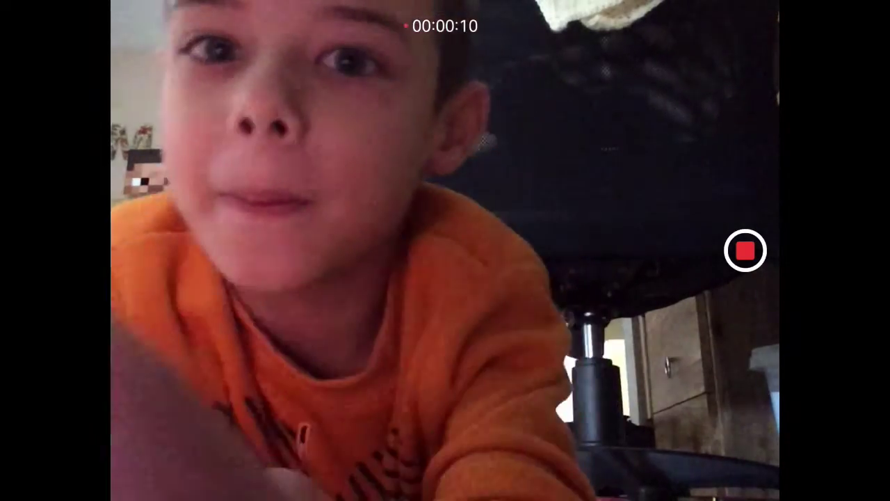
left_click(745, 251)
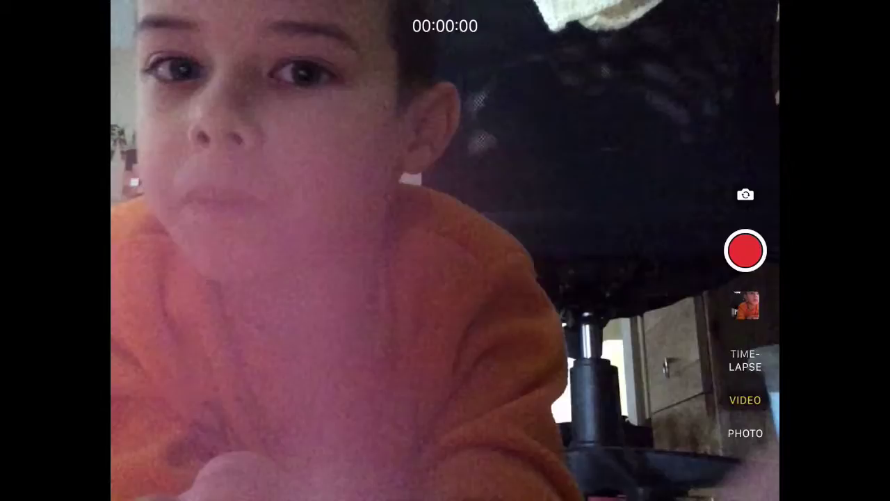
left_click(746, 304)
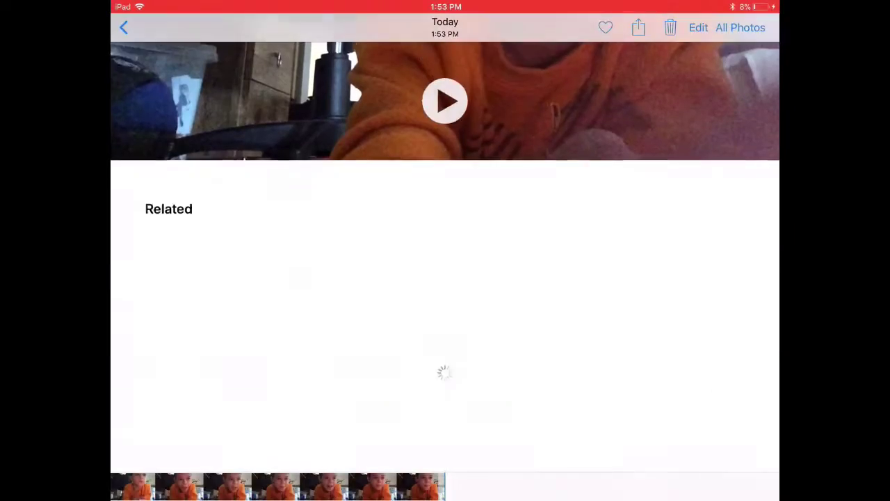
- Record a second face-cam clip in Camera, then go home and launch iMovie
left_click(124, 28)
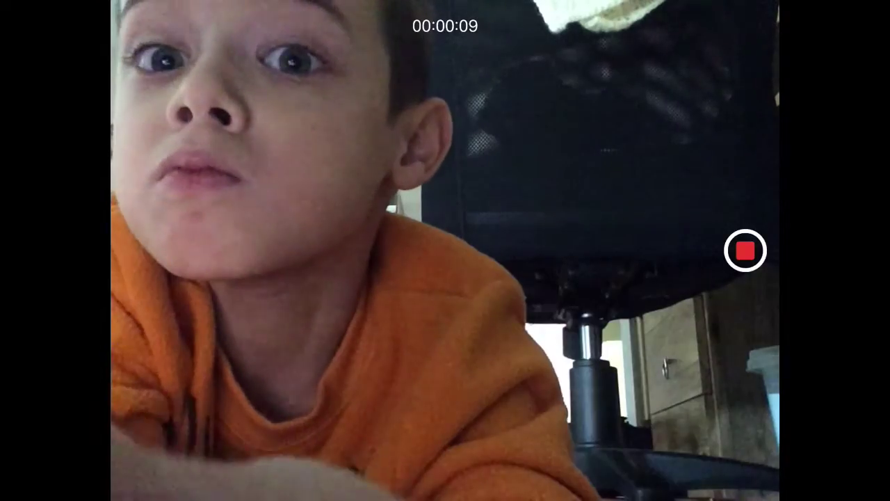
left_click(745, 251)
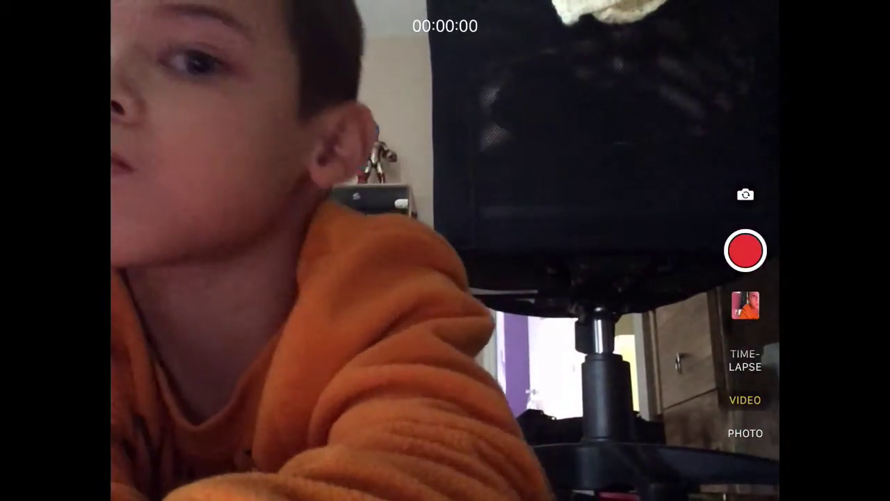
key("super+h")
left_click(445, 236)
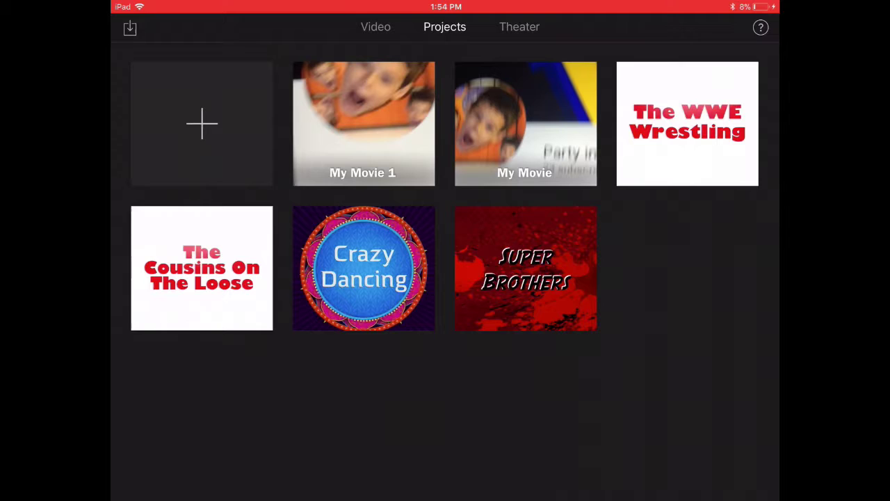
- Create a new movie from the second clip under Today
left_click(202, 124)
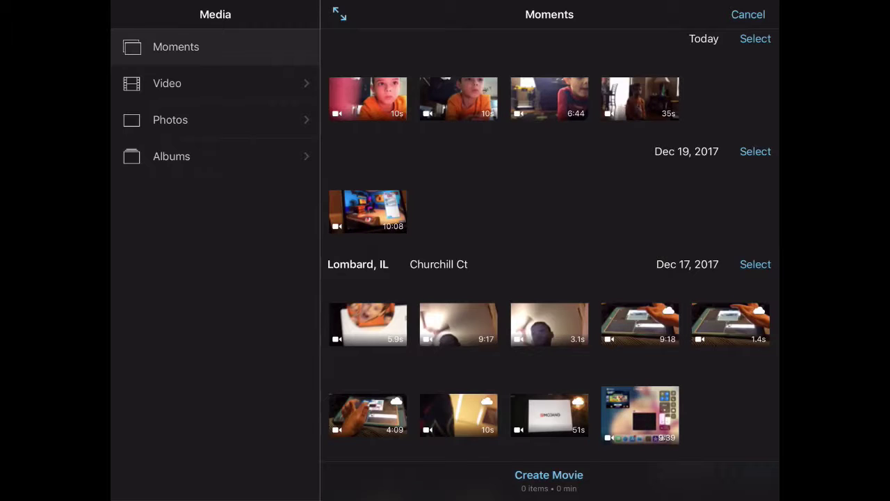
left_click(458, 98)
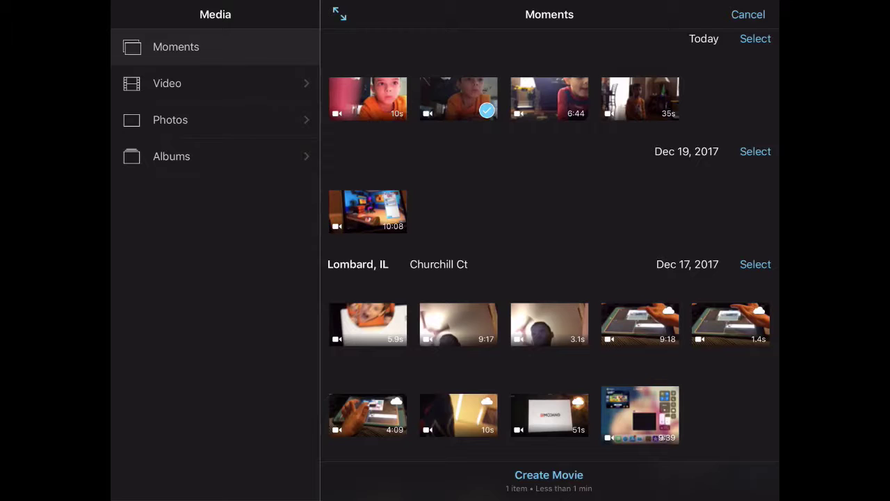
left_click(549, 474)
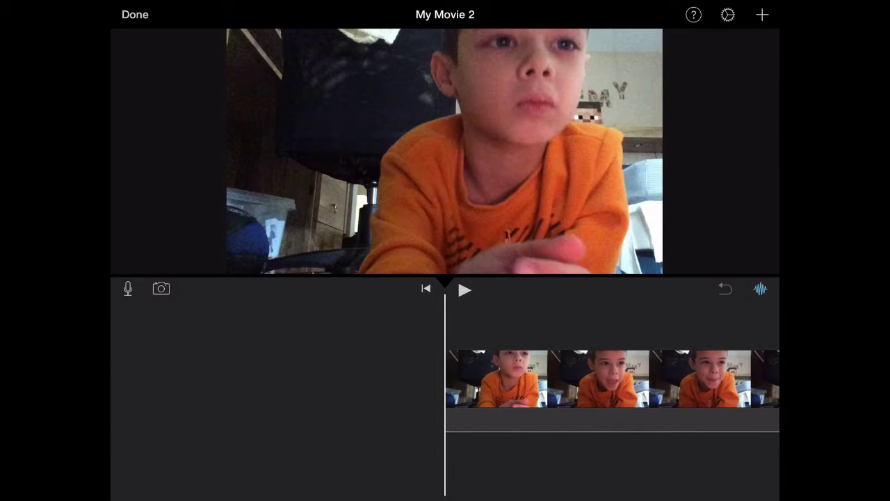
- Hide audio waveforms and add the first Recently Added video as a picture-in-picture overlay
left_click(760, 288)
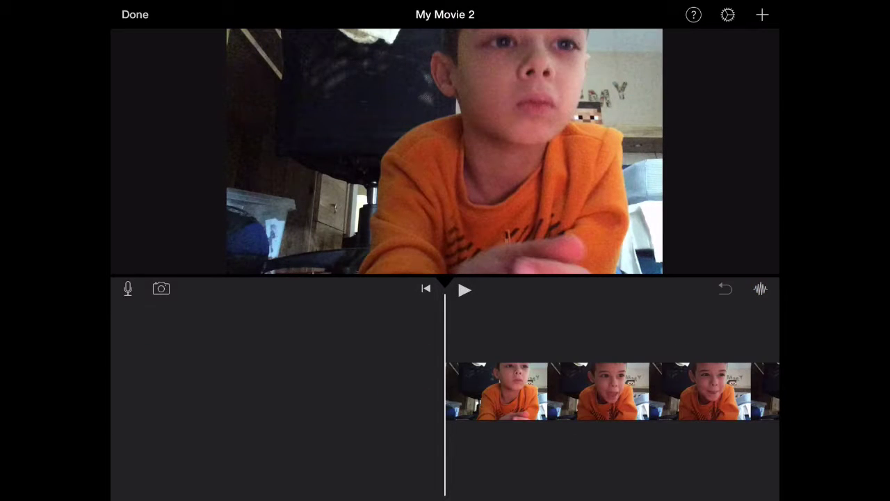
left_click(762, 14)
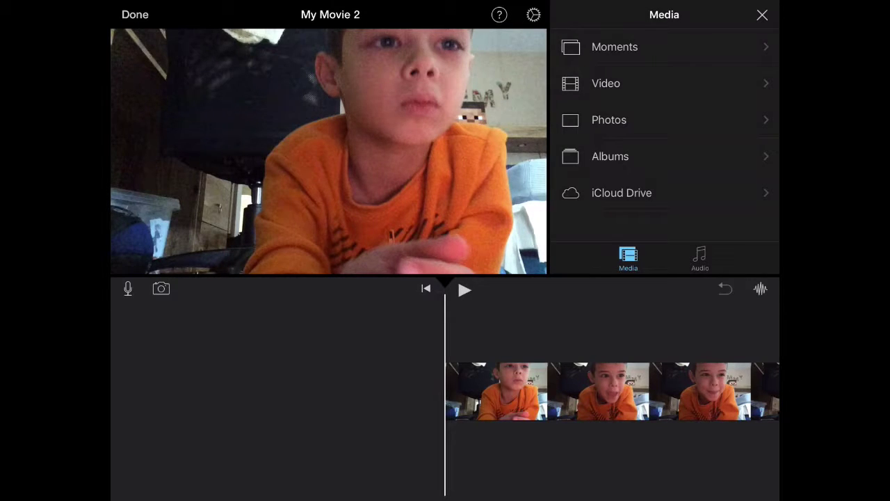
left_click(606, 83)
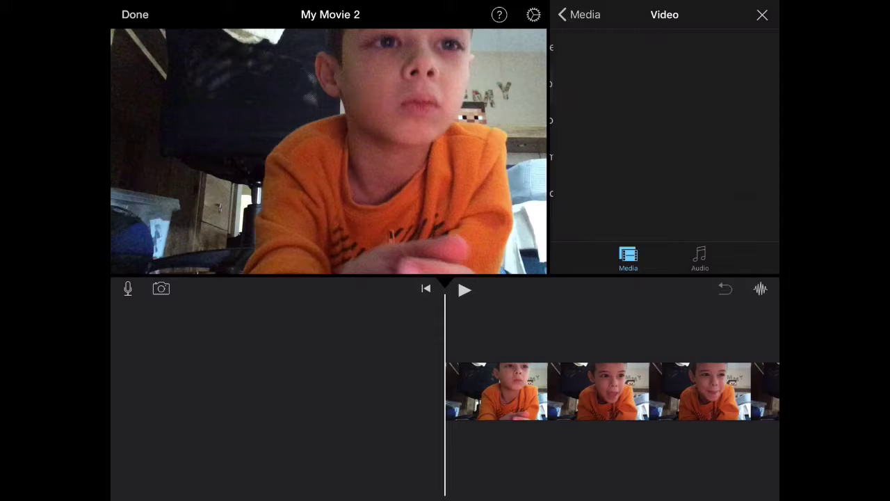
left_click(630, 72)
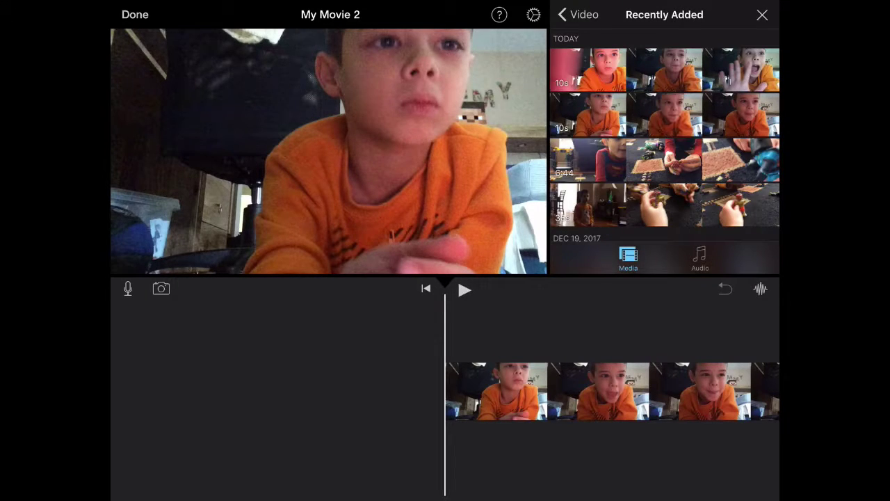
left_click(664, 70)
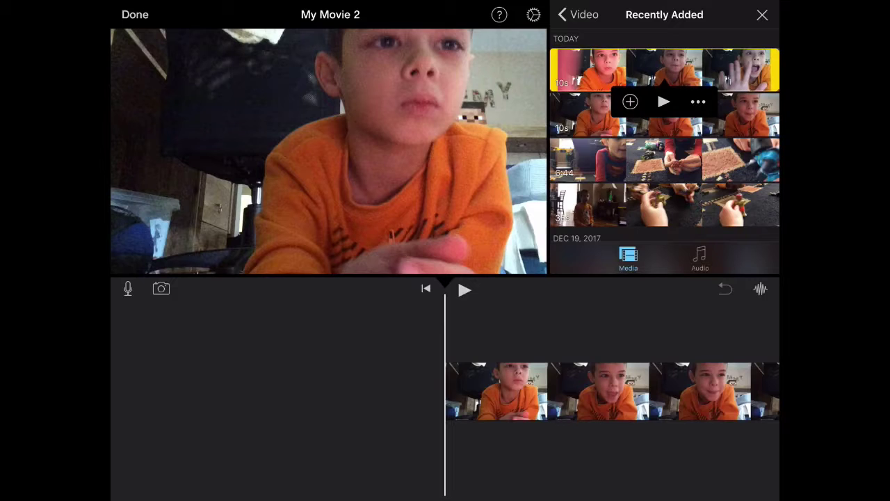
left_click(697, 102)
left_click(697, 102)
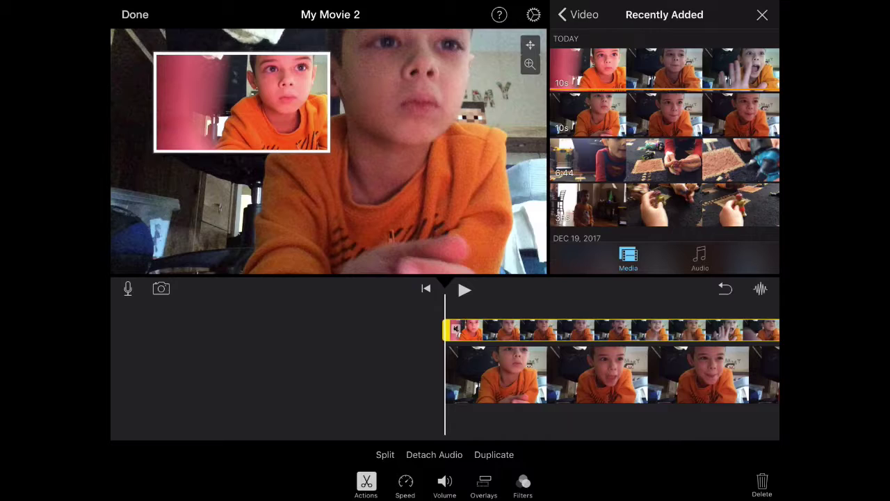
- Set the overlay clip's volume to about 141% and play the movie
left_click(445, 481)
left_click_drag(361, 450, 479, 450)
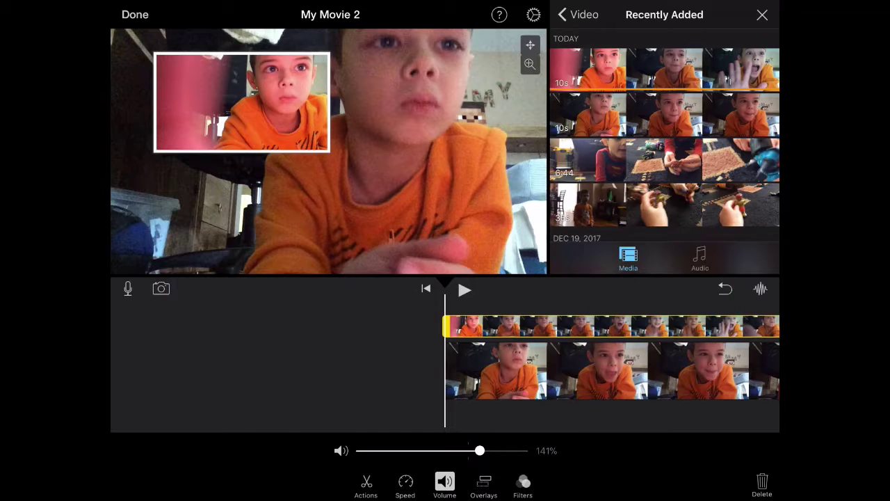
left_click(464, 290)
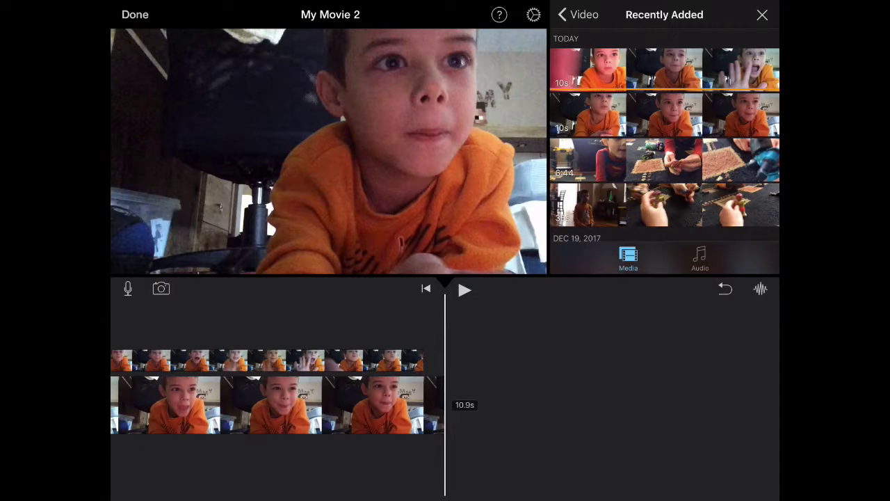
scroll(445, 389, "left", 10)
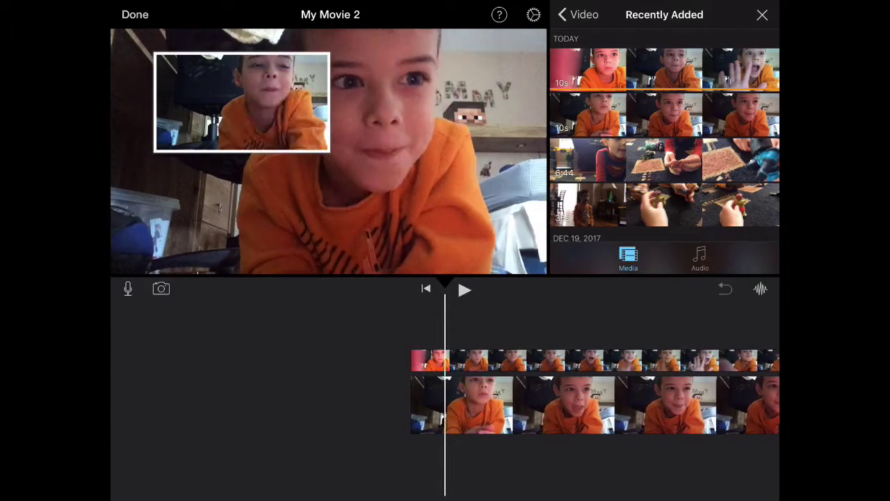
scroll(445, 389, "right", 5)
scroll(445, 389, "right", 5)
scroll(445, 389, "left", 10)
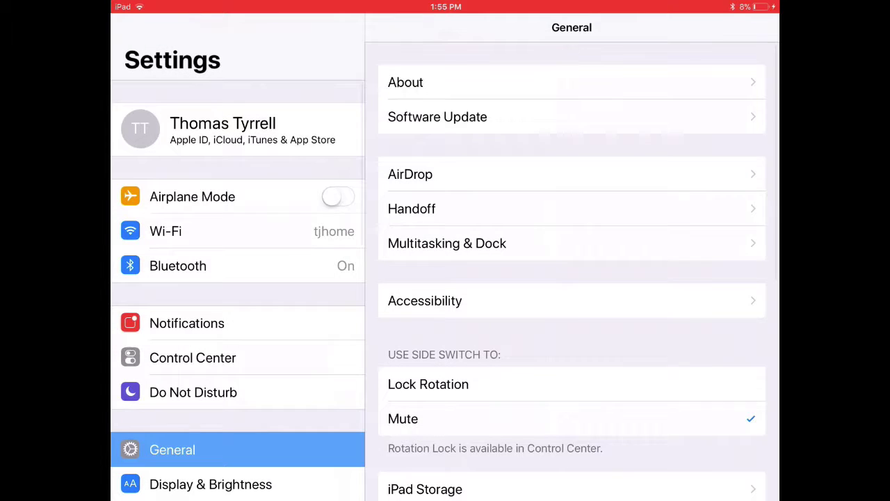
- Open Control Center's customizable controls list in Settings, then bring up the dock
left_click(192, 357)
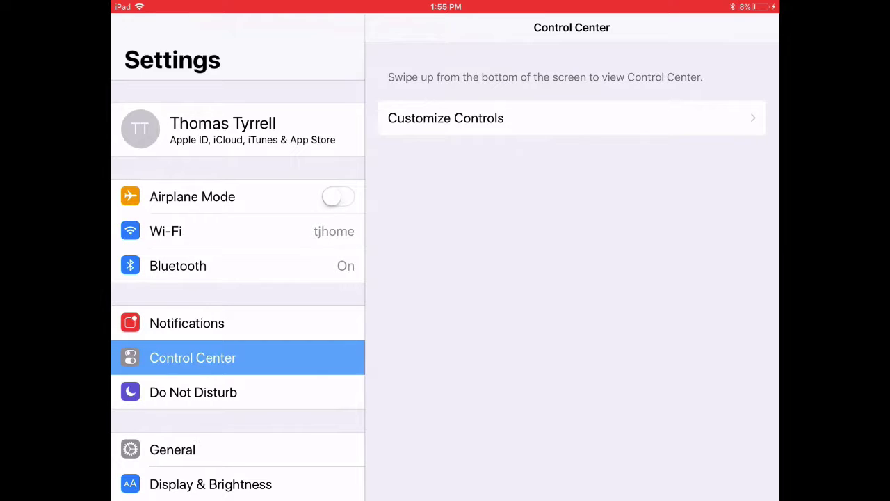
left_click(446, 119)
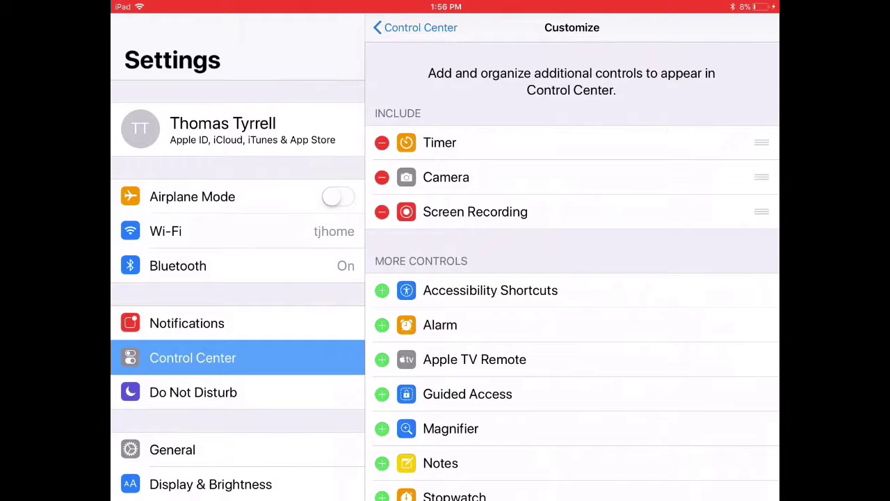
left_click_drag(445, 497, 445, 438)
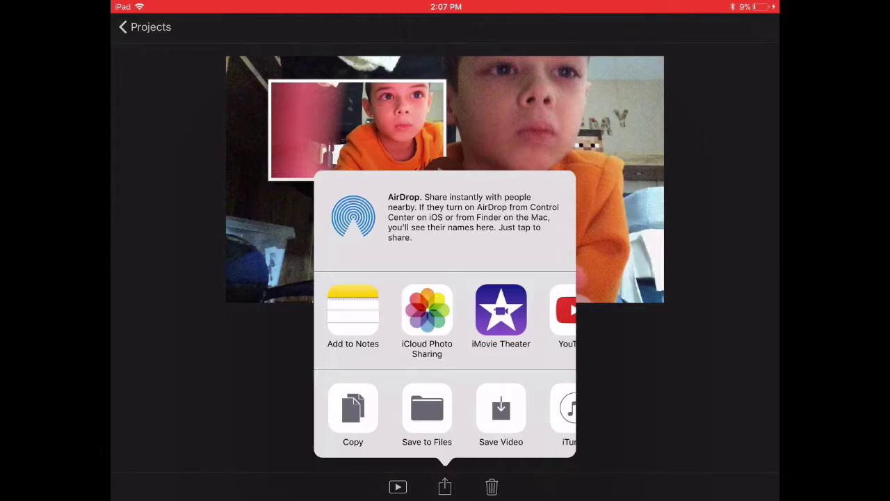
- Open My Movie 2's share options and choose YouTube as the destination
left_click(444, 487)
mouse_move(528, 310)
left_mouse_down()
mouse_move(383, 309)
mouse_move(494, 310)
left_mouse_up()
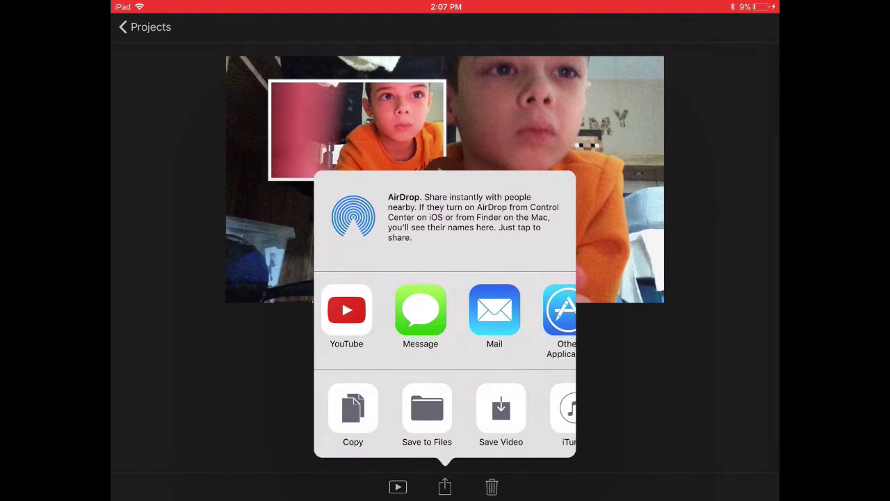
left_click(346, 310)
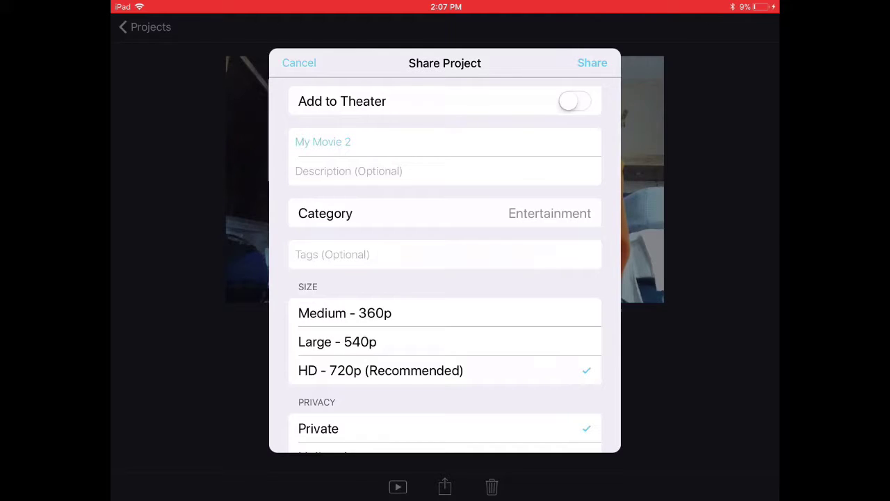
- Cancel the Share Project sheet for My Movie 2 and open the app switcher
left_click(299, 63)
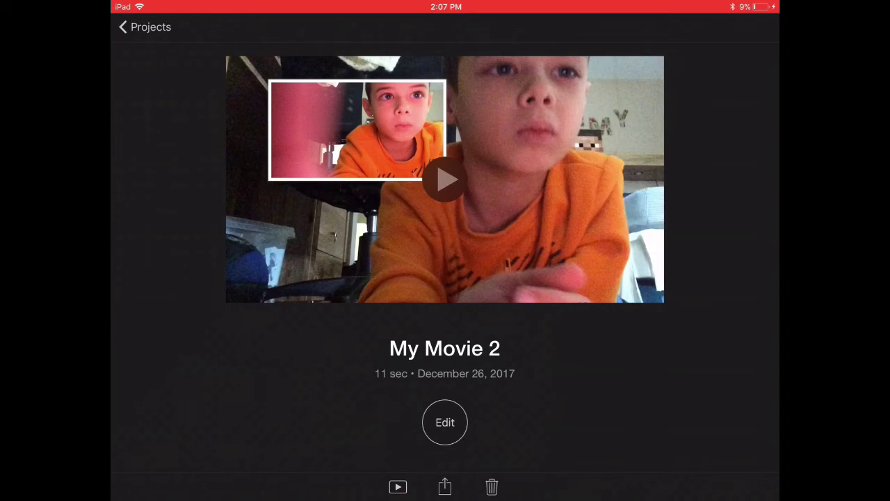
left_click_drag(445, 497, 445, 278)
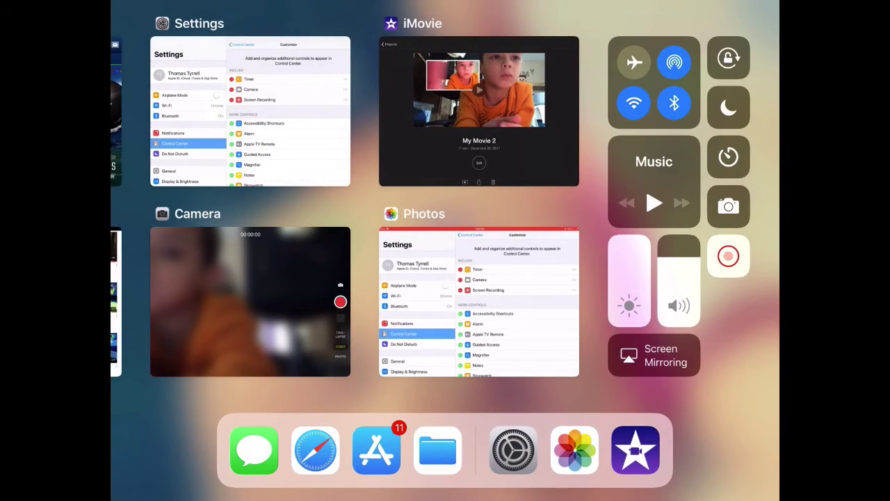